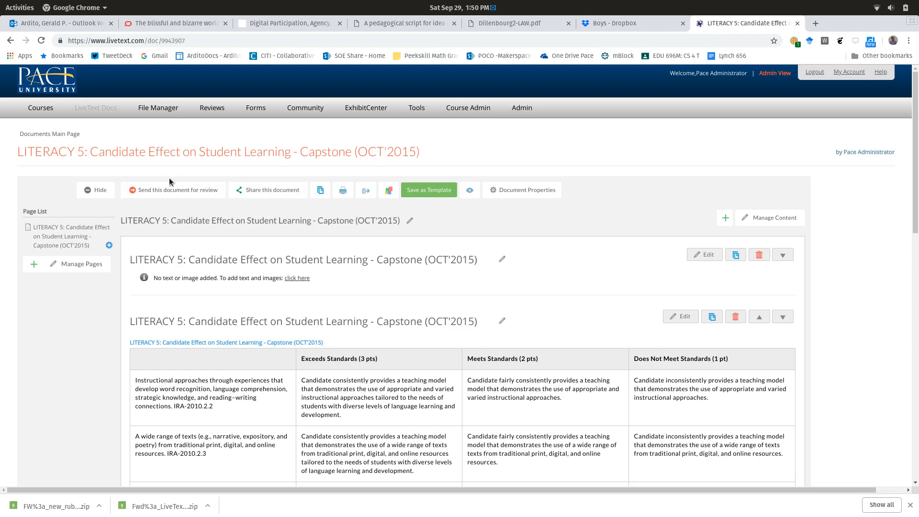
- Start a new LiveText document from the Standards-Linked Performance Assessment template in the Assessments category
left_click(94, 106)
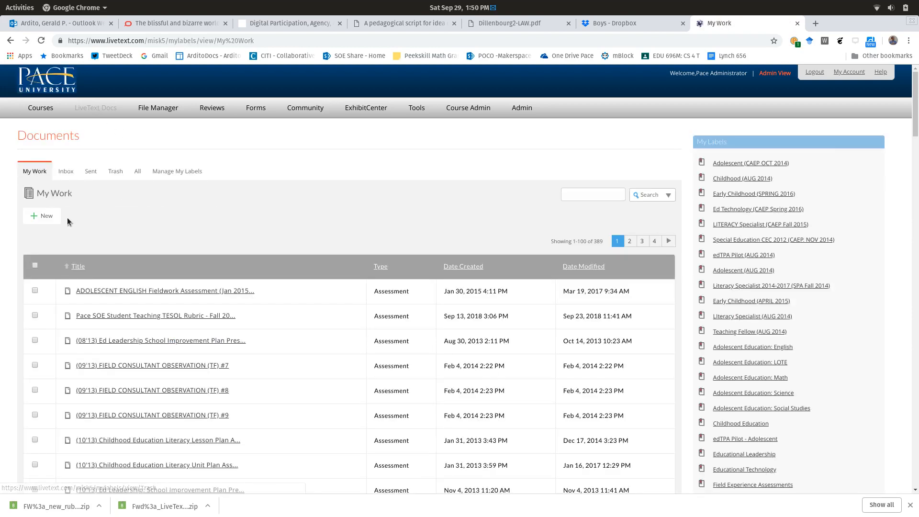
left_click(49, 217)
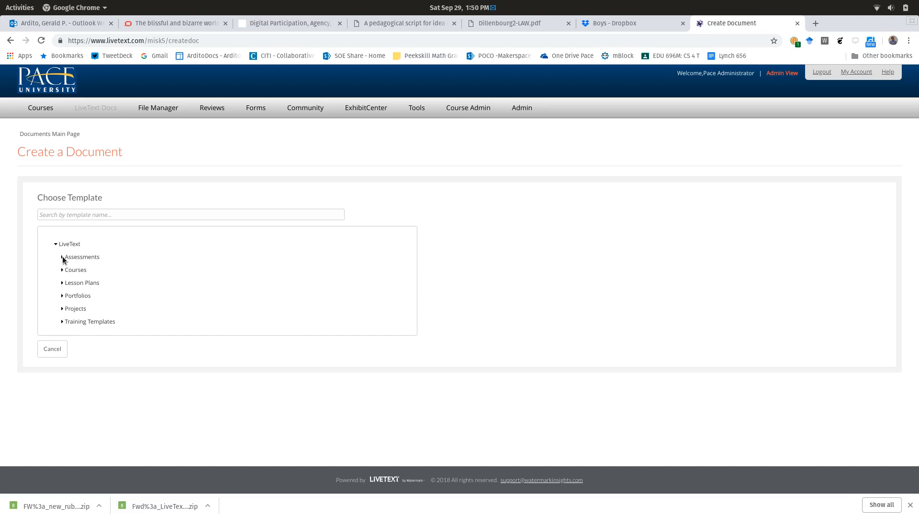
left_click(63, 259)
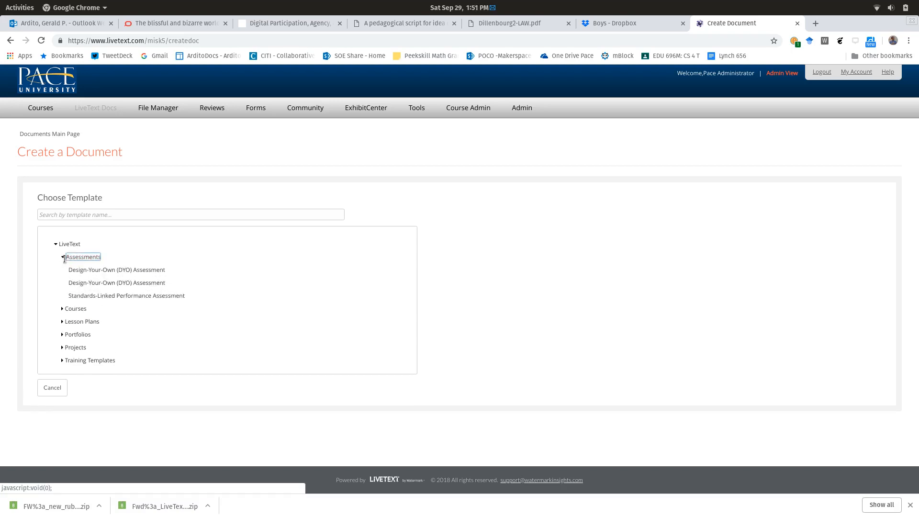
left_click(76, 296)
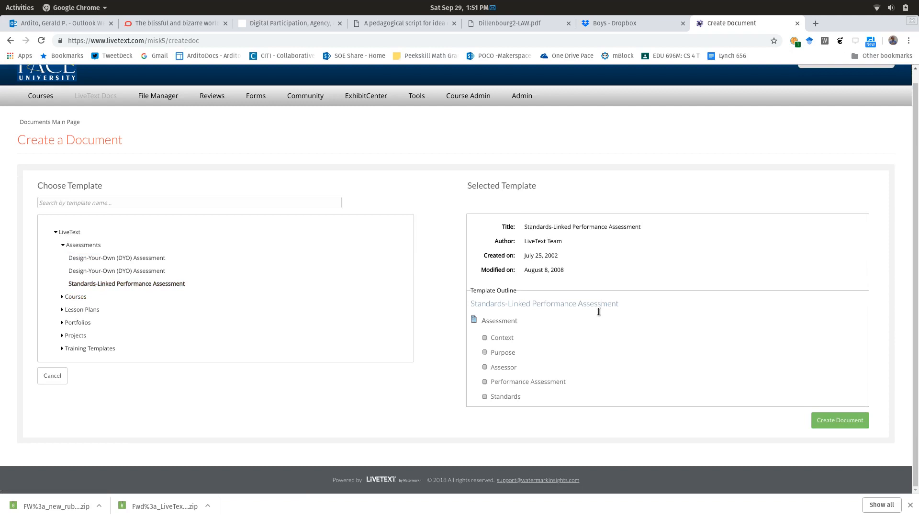
left_click(829, 421)
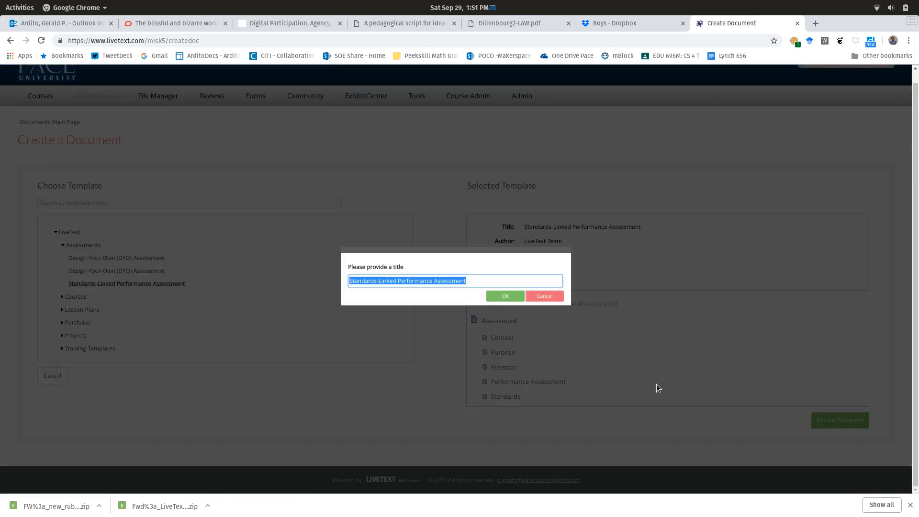
- Switch to the rubric document in LibreOffice Writer and copy "Assessment of Seminar Assignments" from its heading
key("alt+Tab")
key("alt+Tab")
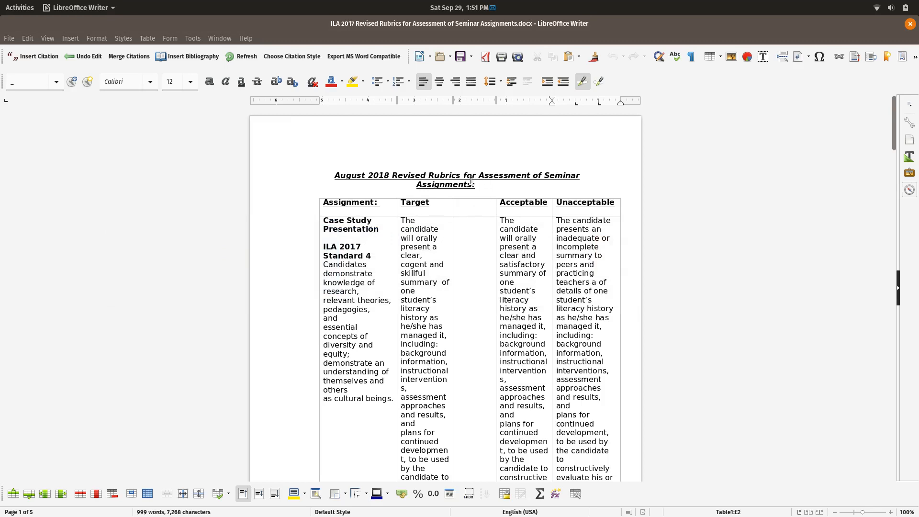
left_click_drag(471, 183, 481, 174)
key("ctrl+c")
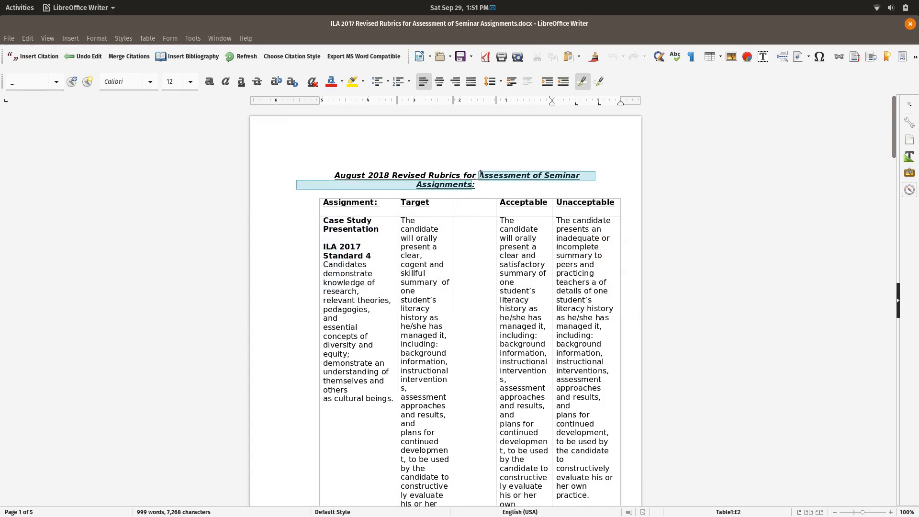
- Back in Chrome, title the new document "Assessment of Seminar Assignments - Literacy Program - Fall 2018", copy that title and create the document
key("alt+Tab")
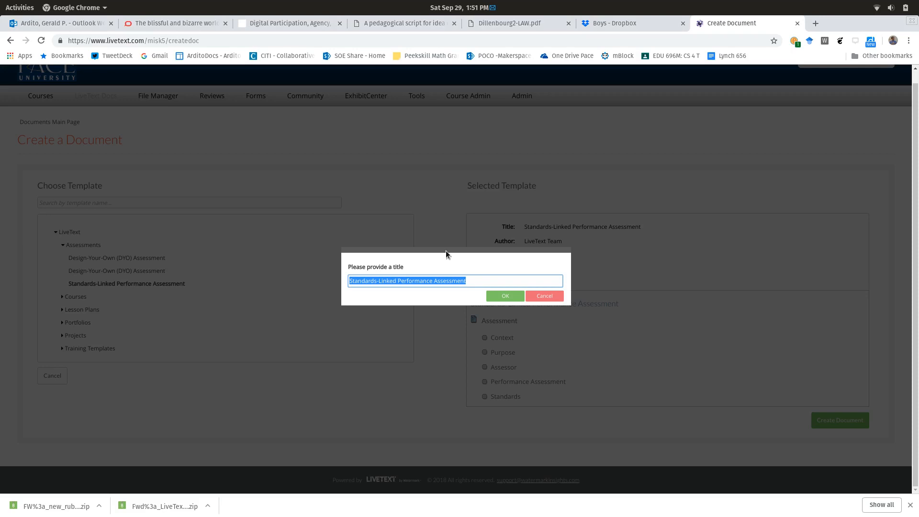
key("ctrl+v")
type("- Literacy ")
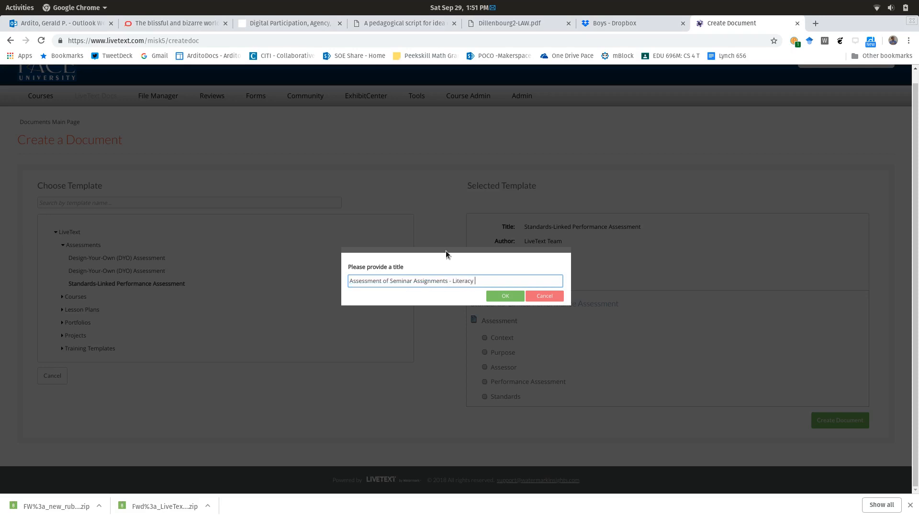
type("Program - Fall 2018")
key("ctrl+a")
key("ctrl+c")
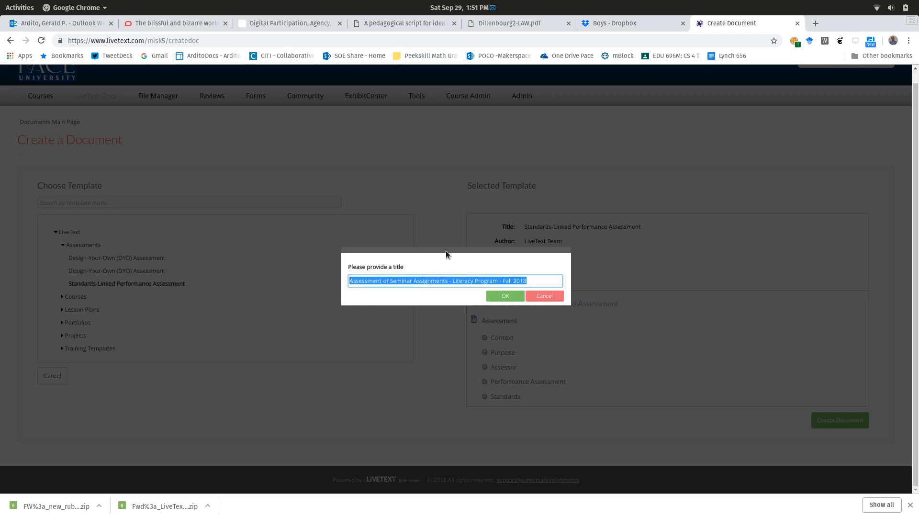
left_click(497, 297)
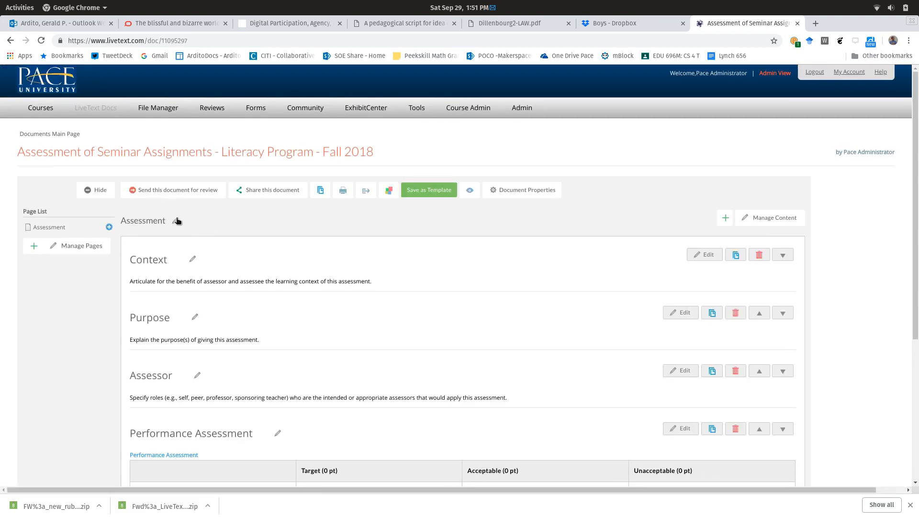
- Rename the Assessment page as "Assessment of Seminar Assignments - Literacy Program - Fall 2018"
left_click(176, 221)
key("ctrl+v")
left_click(495, 296)
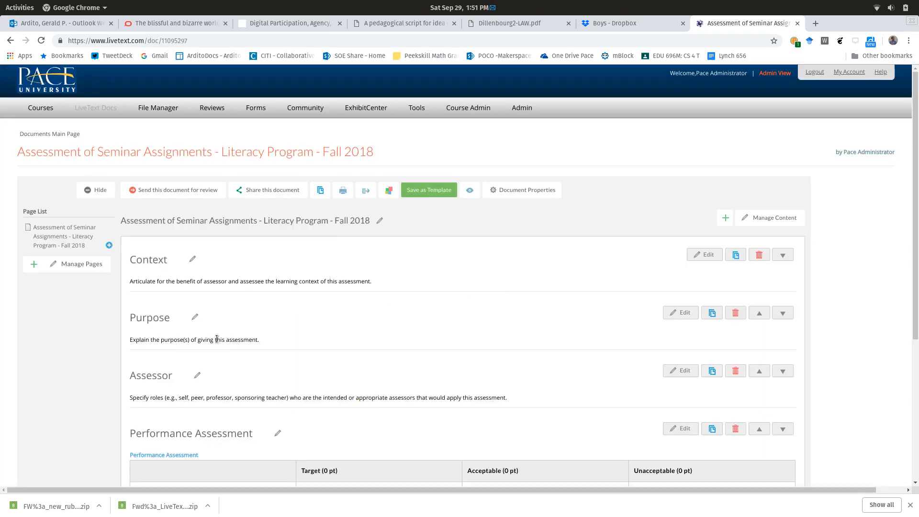
- Retitle the Performance Assessment section as "Assessment of Seminar Assignments - Literacy Program - Fall 2018"
scroll(183, 267, "down", 1)
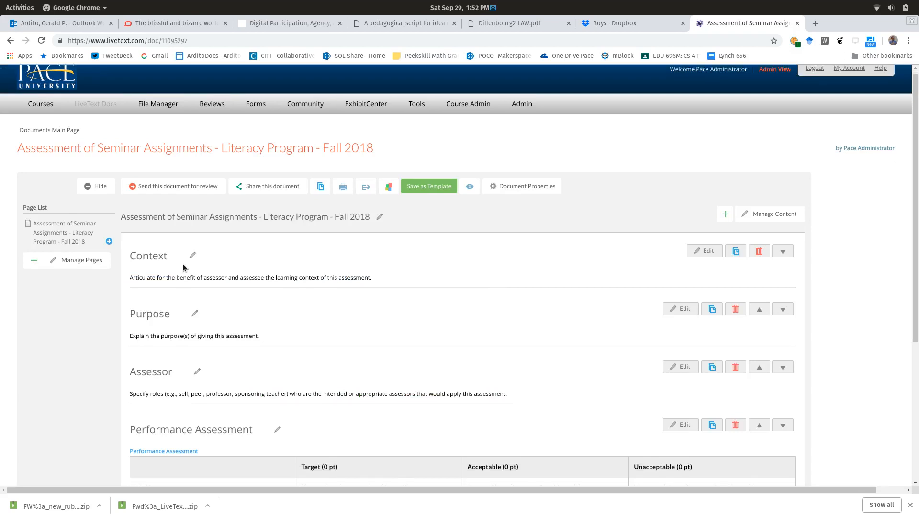
scroll(183, 267, "down", 1)
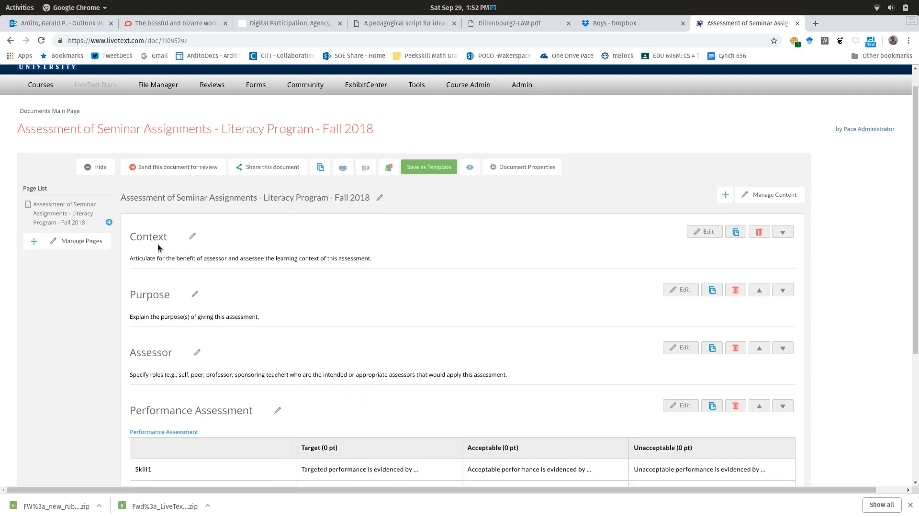
scroll(152, 239, "down", 1)
scroll(152, 240, "down", 2)
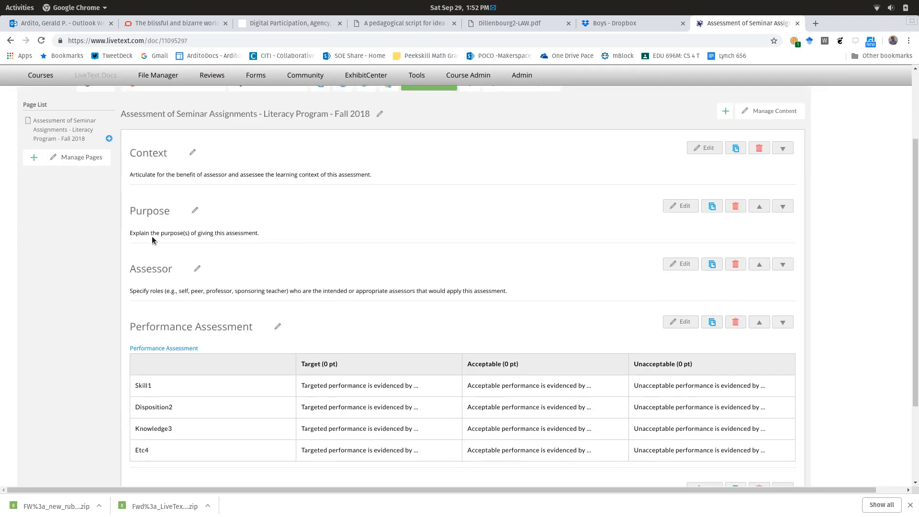
left_click(278, 328)
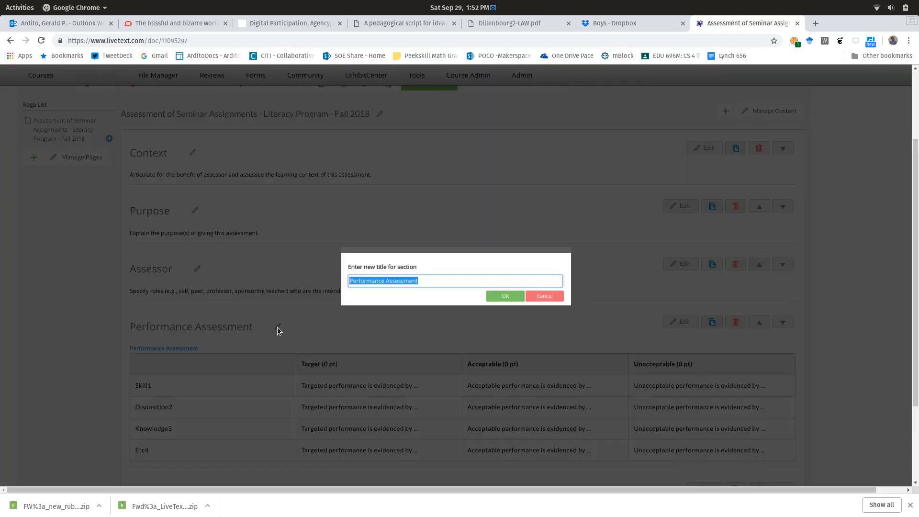
key("ctrl+v")
left_click(500, 300)
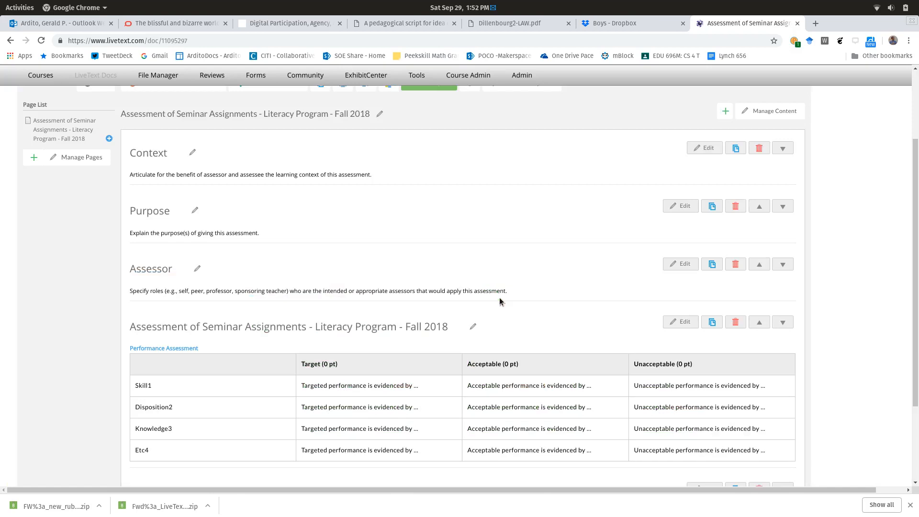
- Open the rubric section for editing and change its Acceptable level to "Meets" with 2 points
scroll(500, 301, "down", 3)
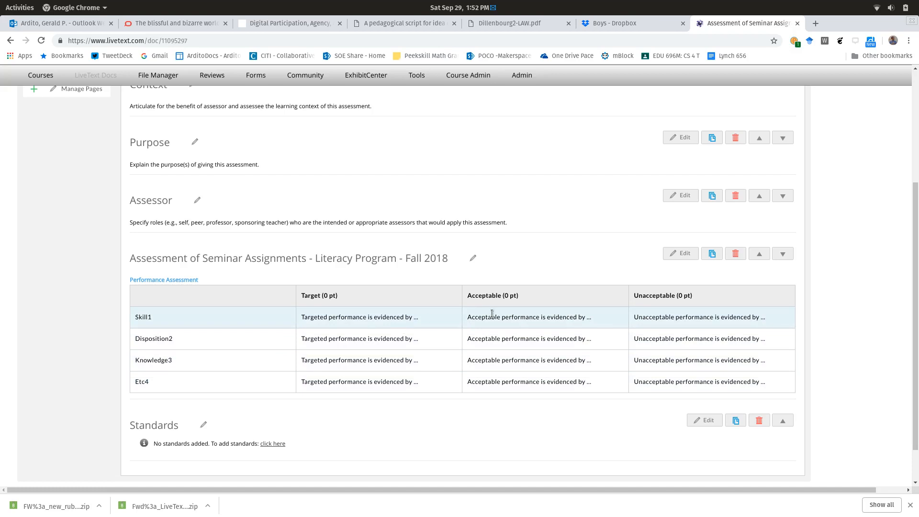
key("alt+Tab")
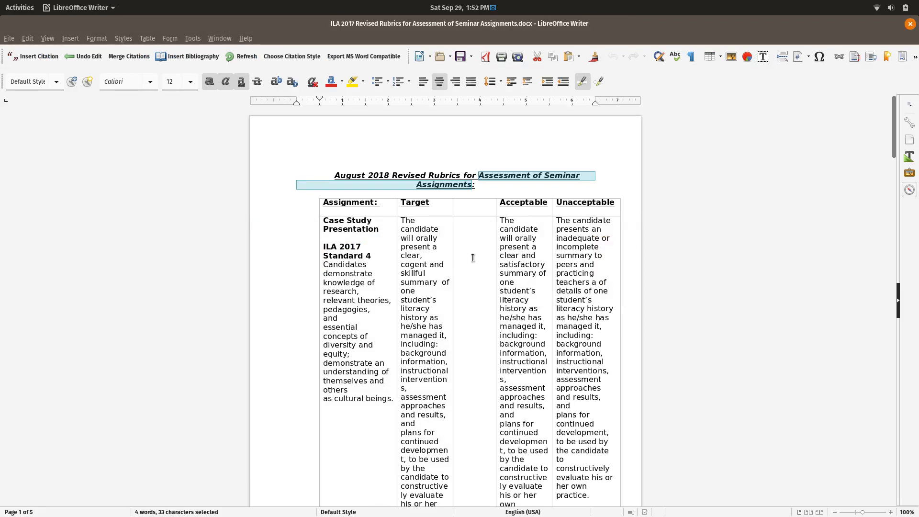
key("alt+Tab")
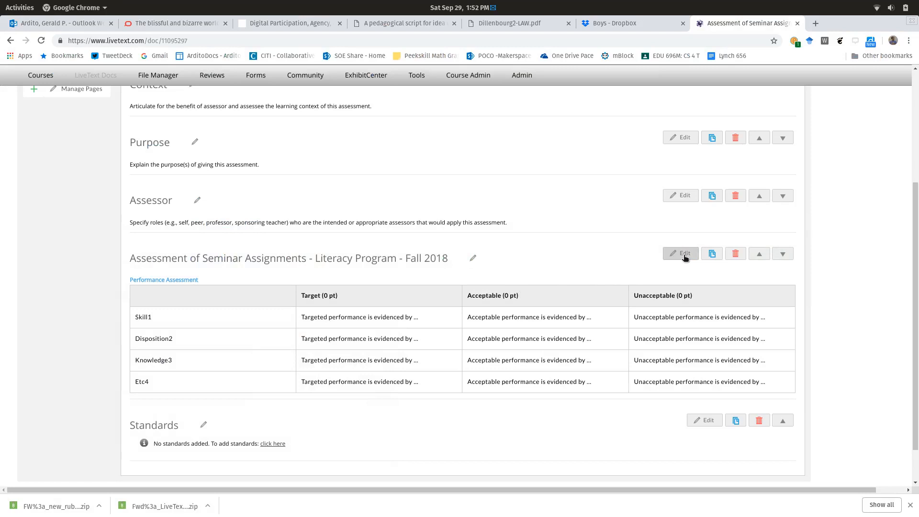
left_click(684, 256)
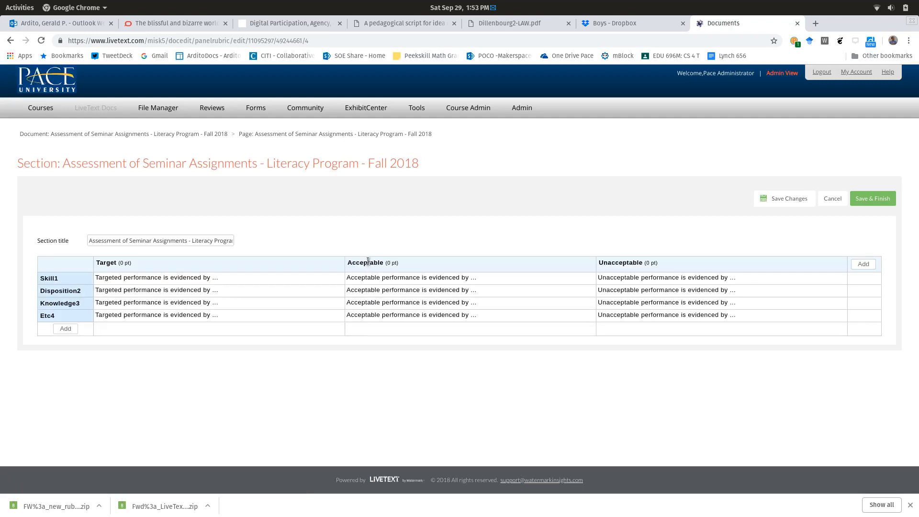
left_click(368, 261)
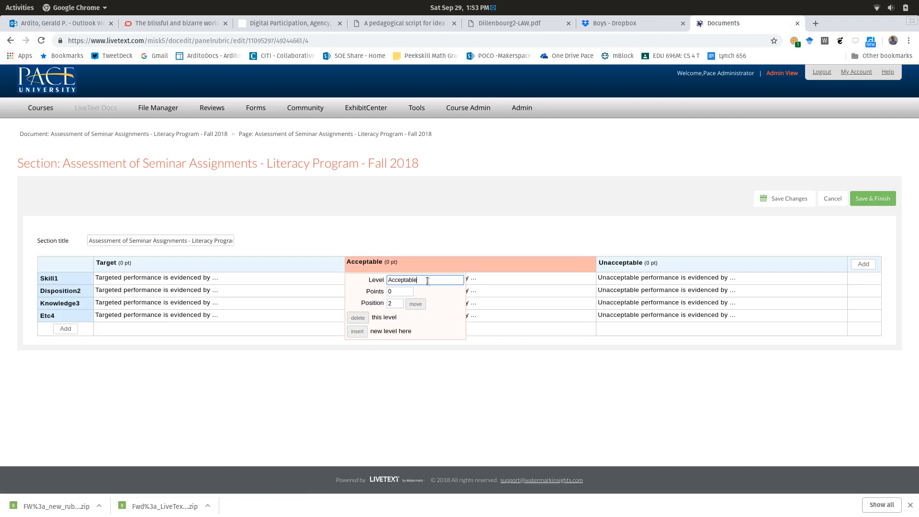
type("Meets")
left_click(400, 290)
type("2")
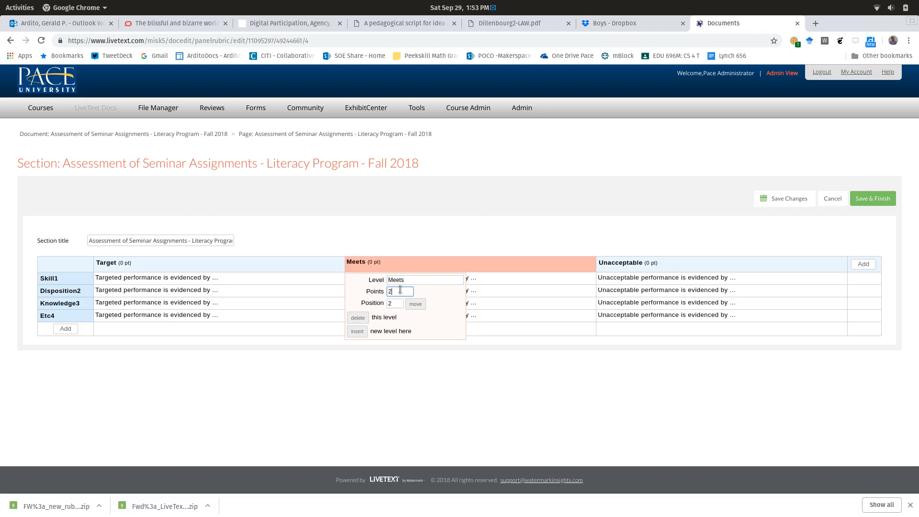
left_click(333, 231)
- Change the rubric's Target level to "Exceeds" with 3 points
left_click(142, 263)
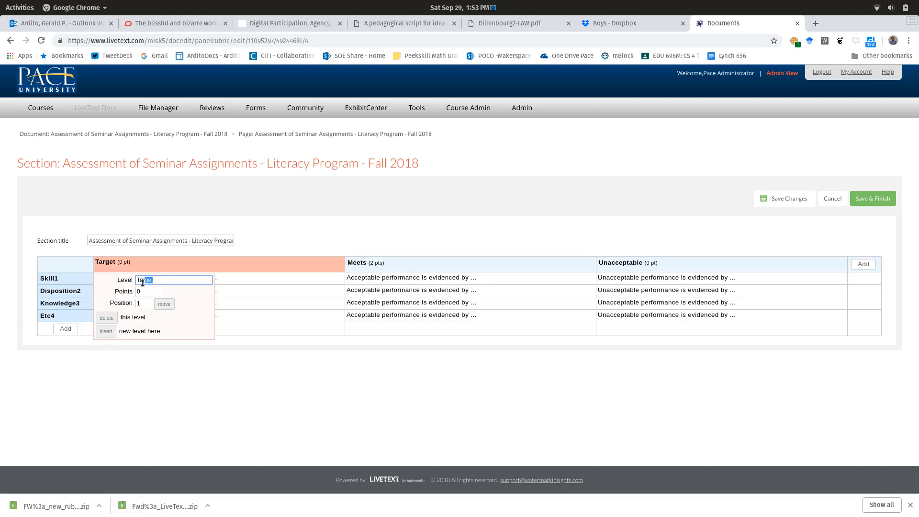
key("ctrl+a")
key("alt+Tab")
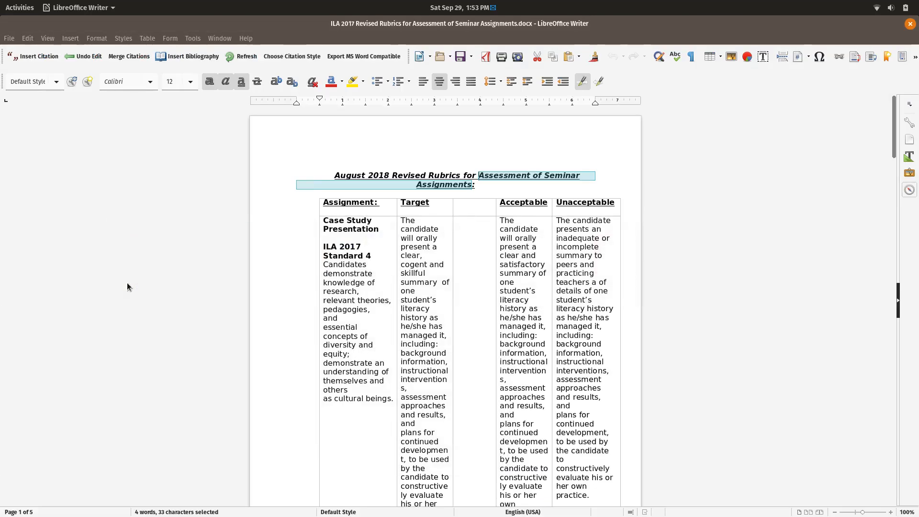
key("alt+Tab")
key("alt+Tab")
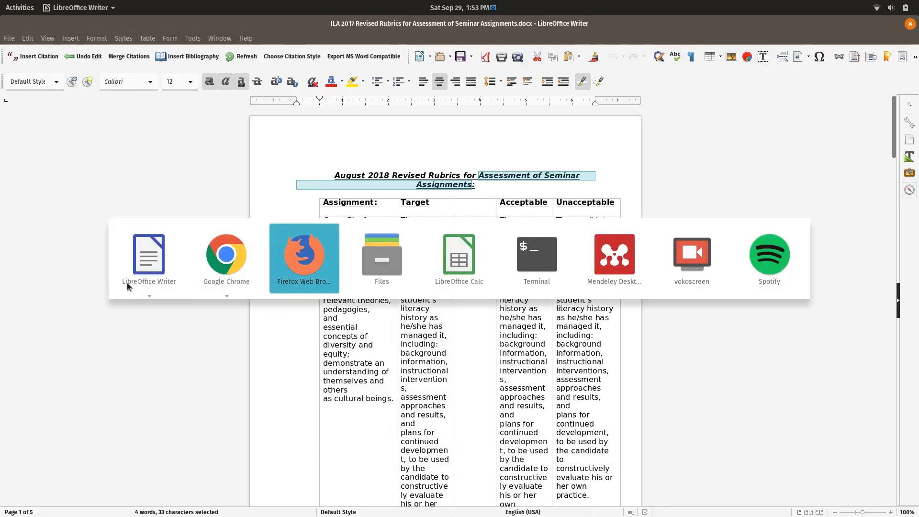
key("alt+Tab")
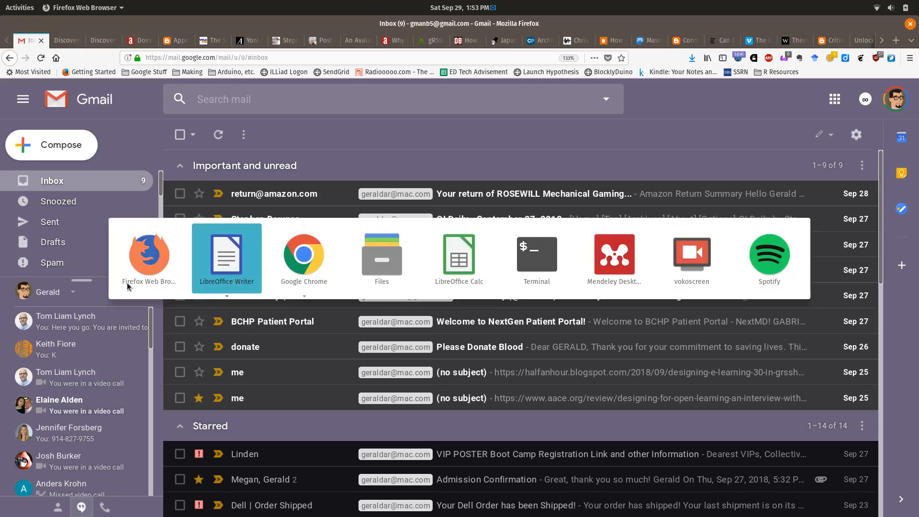
key("alt+Tab")
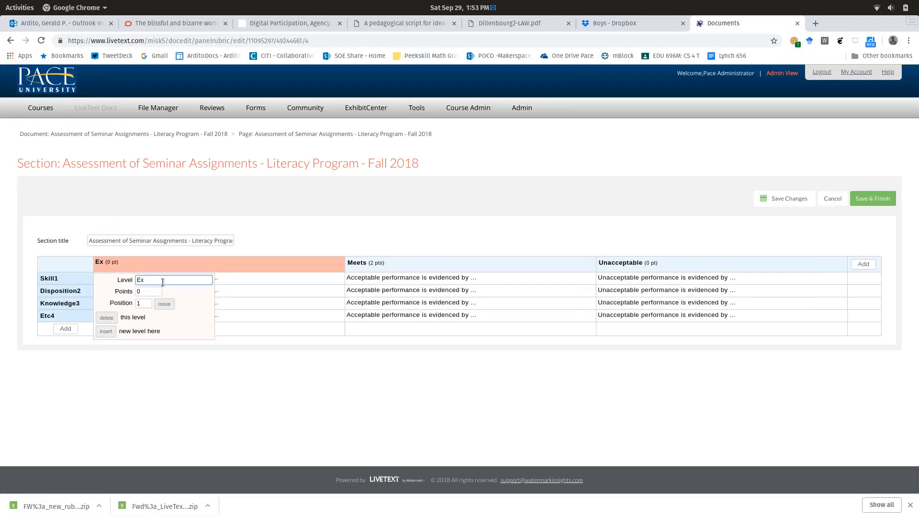
double_click(162, 280)
type("Exceeds")
left_click(145, 294)
key("BackSpace")
type("3")
left_click(308, 227)
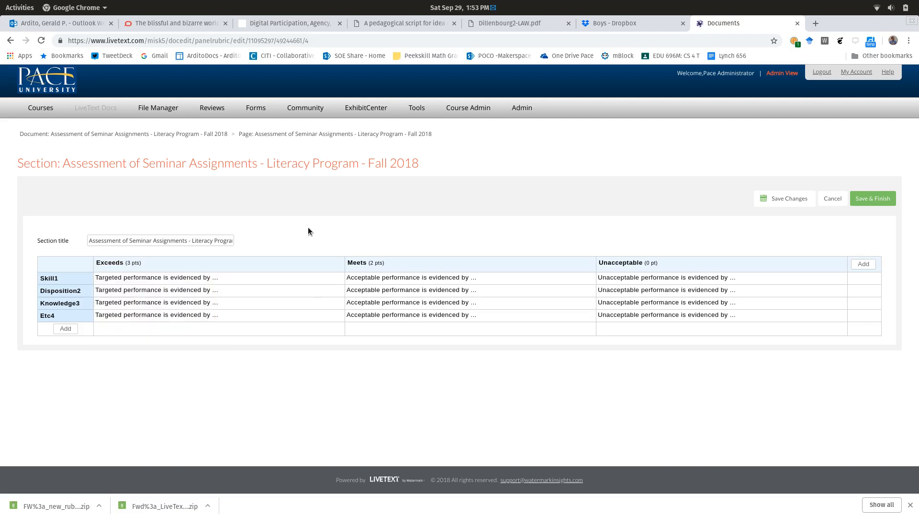
- Rename the rubric's Unacceptable level as "Does Not Meet"
left_click(616, 263)
double_click(658, 279)
type("Does Not Meet")
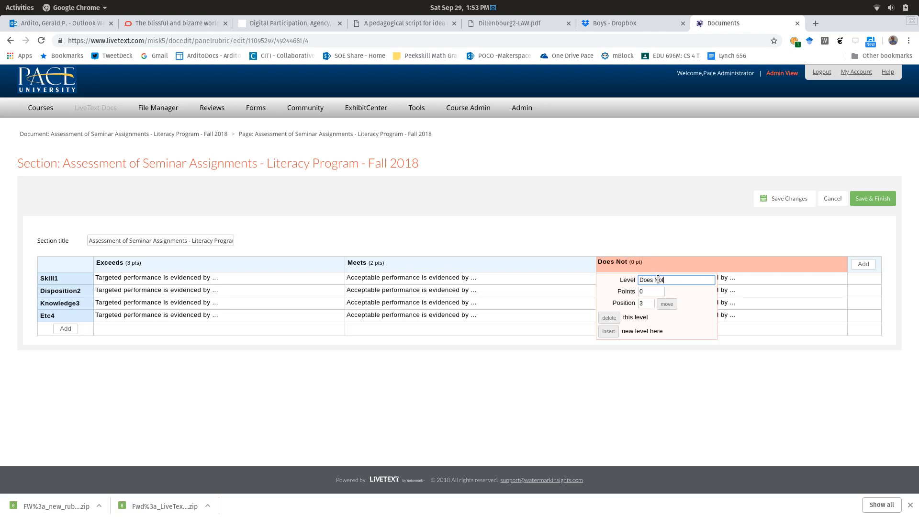
left_click(674, 205)
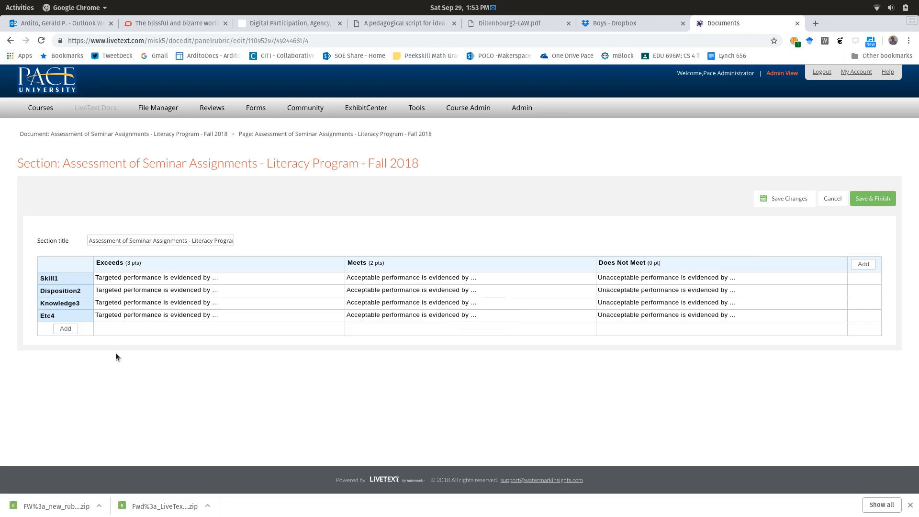
- Replace the Skill1 element name with the Case Study Presentation, ILA 2017 Standard 4 text copied from the LibreOffice Writer rubric document
key("alt+Tab")
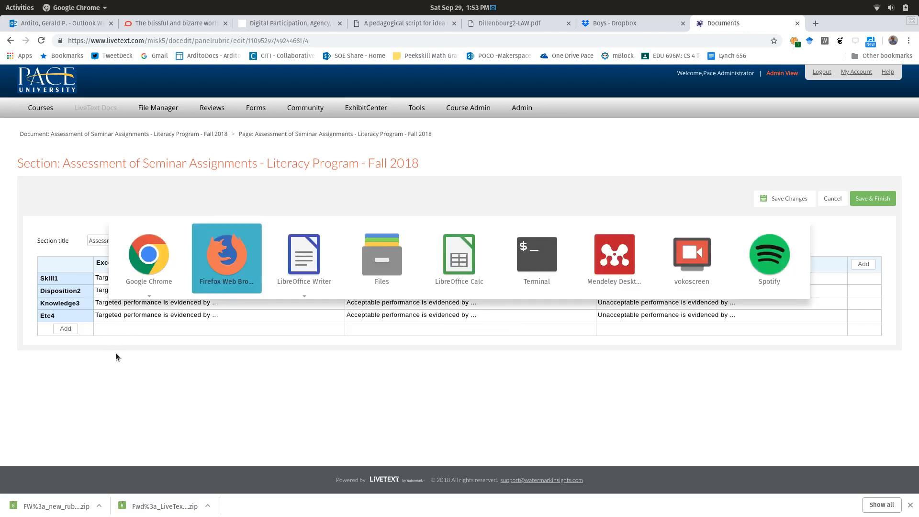
key("alt+Tab")
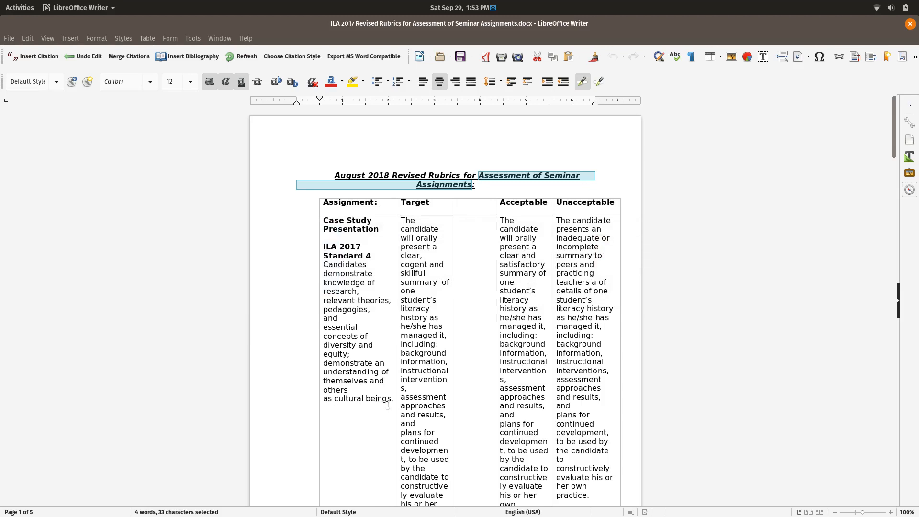
left_click_drag(393, 402, 316, 222)
key("ctrl+c")
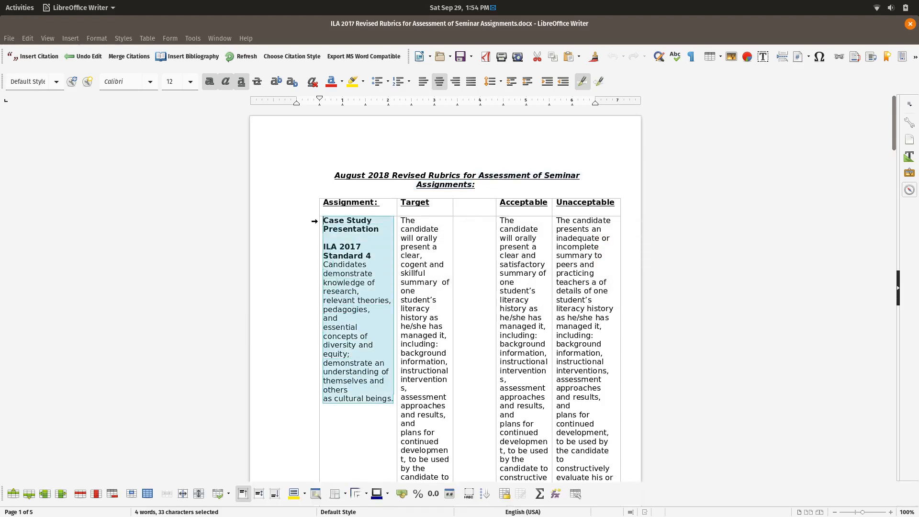
key("alt+Tab")
left_click(63, 278)
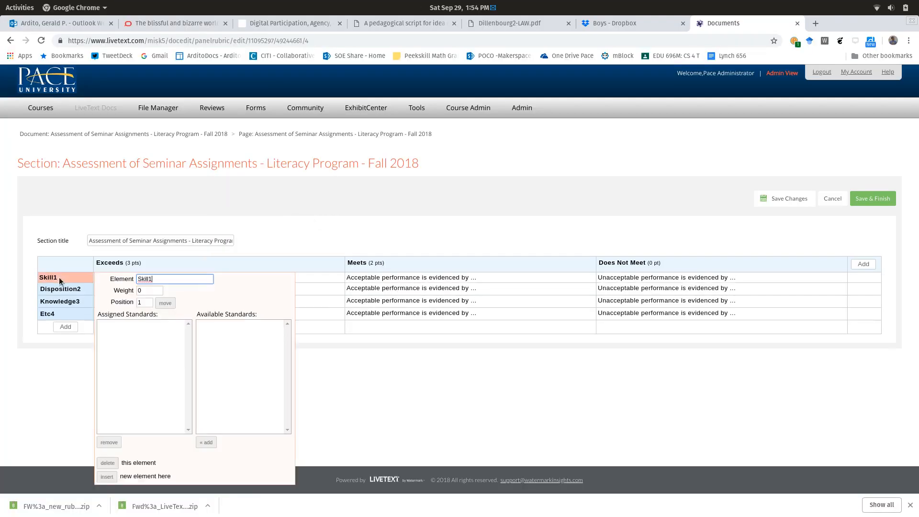
double_click(160, 279)
key("ctrl+v")
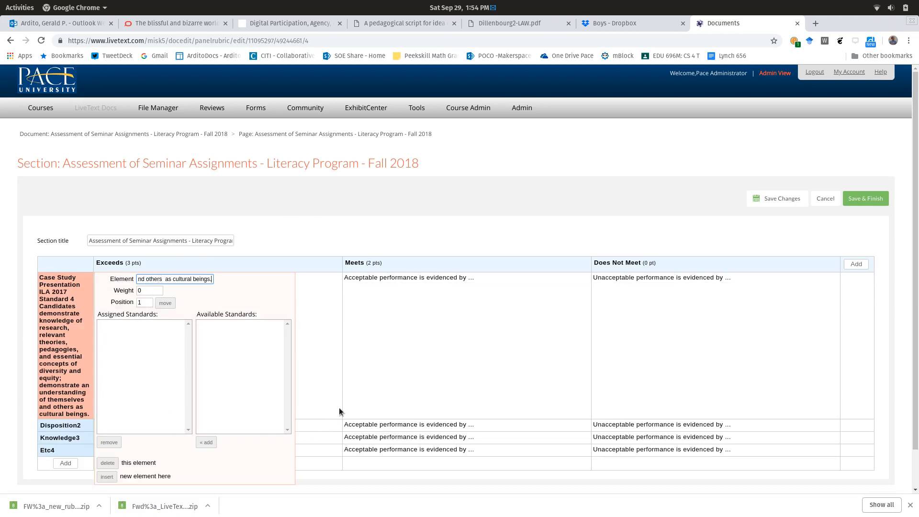
- Copy the Case Study Presentation's Target description from the Writer document into that element's Exceeds cell in LiveText, replacing the placeholder
key("alt+Tab")
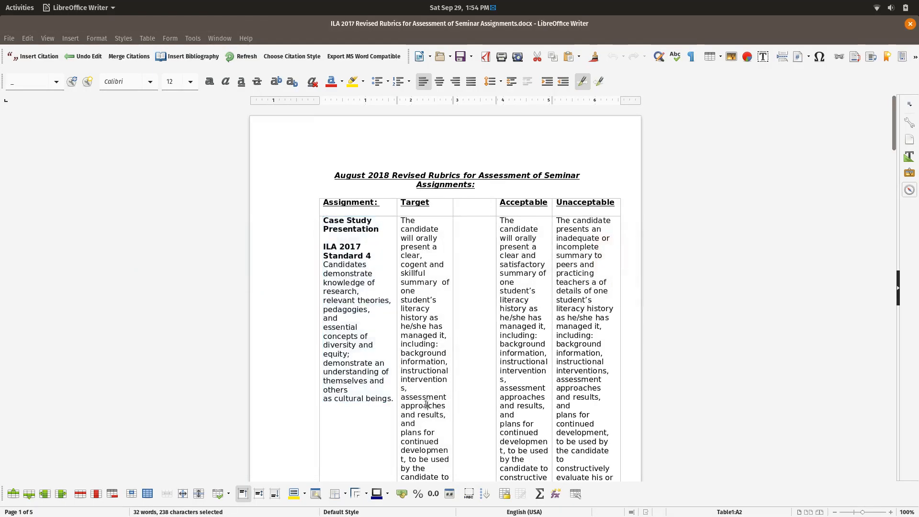
left_click(426, 405)
key("ctrl+a")
key("ctrl+c")
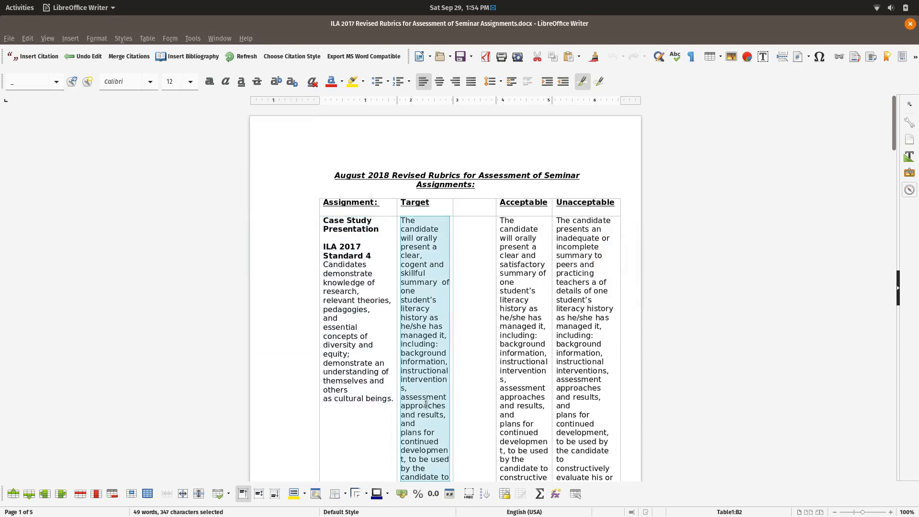
key("alt+Tab")
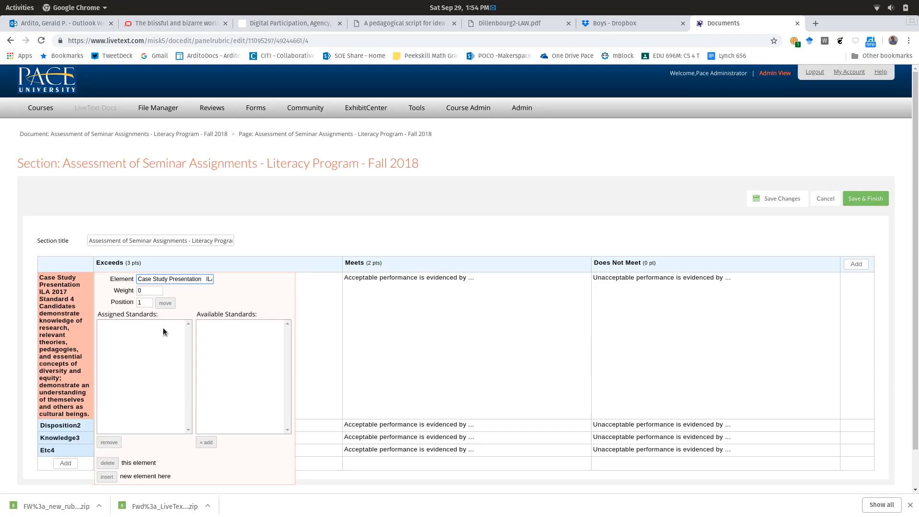
left_click(319, 330)
left_click(206, 296)
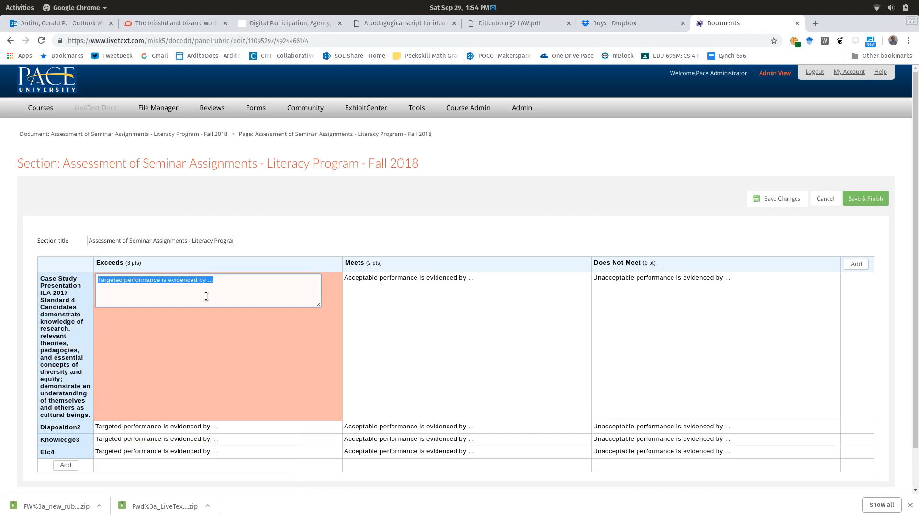
key("ctrl+v")
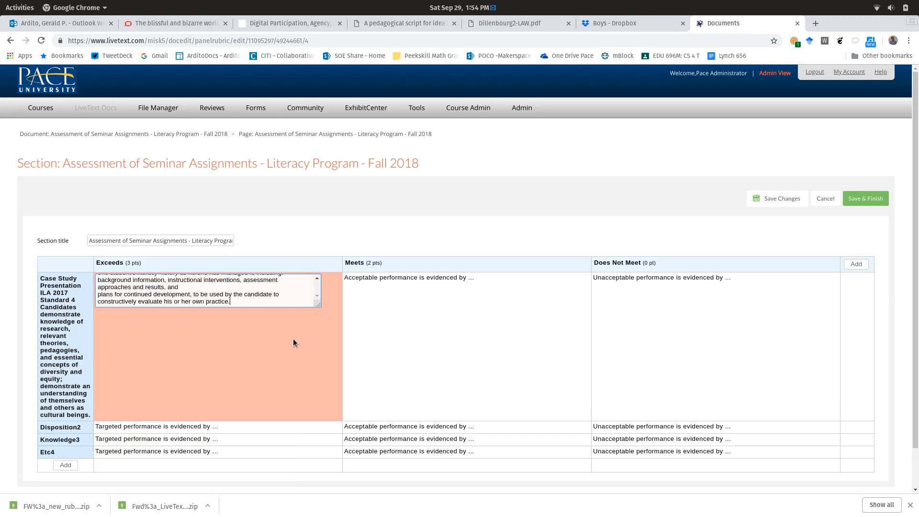
- Transfer the Acceptable description of the Case Study Presentation from the Writer document into the LiveText rubric's Meets cell
key("alt+Tab")
left_click(520, 325)
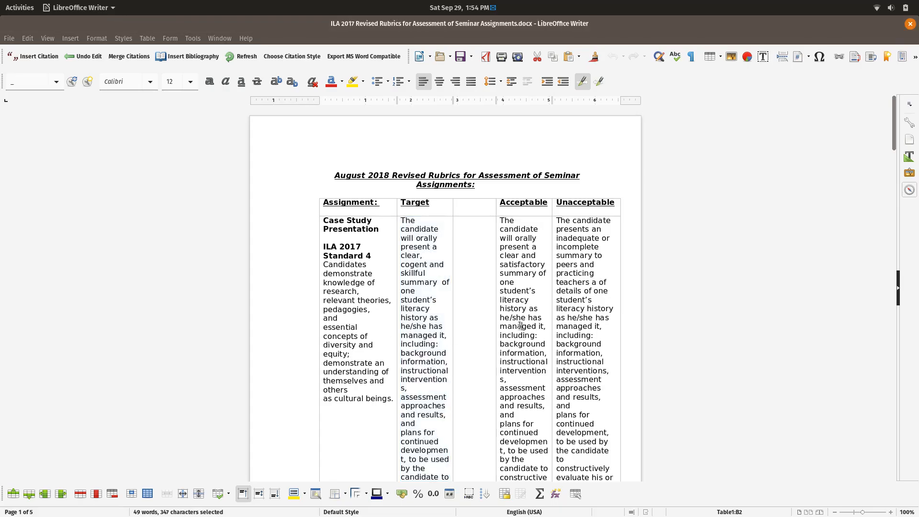
key("ctrl+a")
key("ctrl+c")
key("alt+Tab")
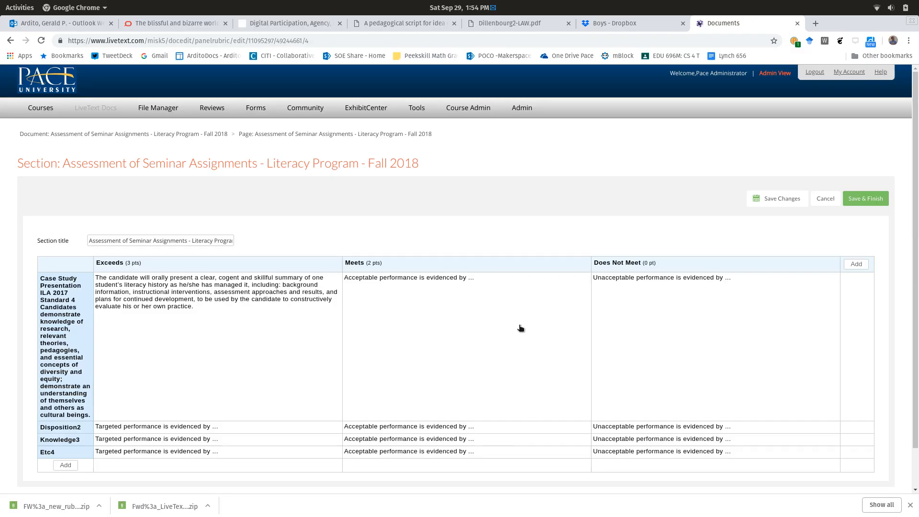
left_click(407, 317)
key("ctrl+a")
key("ctrl+v")
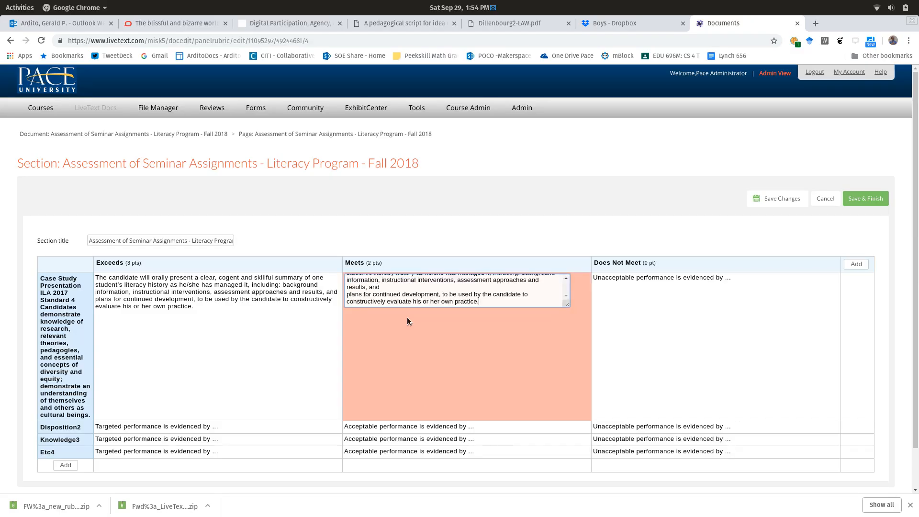
- Fill the Case Study Presentation's Does Not Meet cell in LiveText with the Unacceptable description copied from the Writer document
key("alt+Tab")
left_click(575, 272)
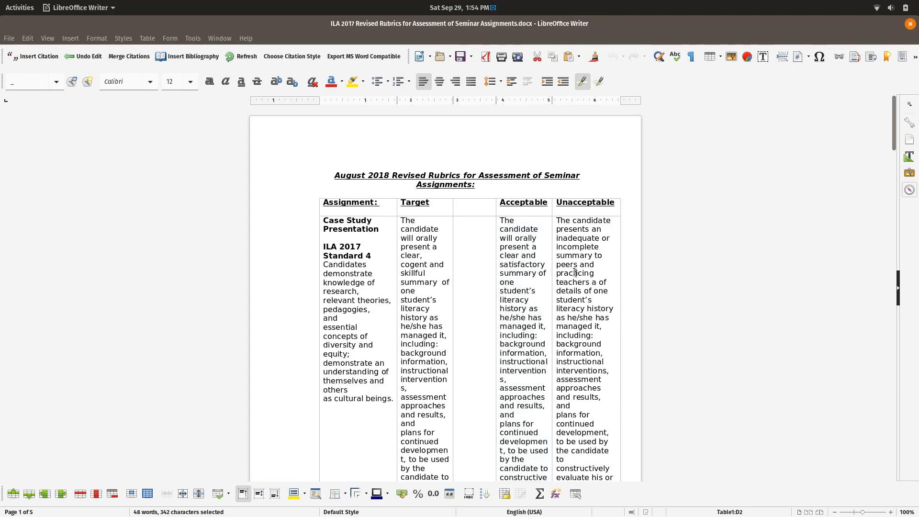
key("ctrl+a")
key("ctrl+c")
key("alt+Tab")
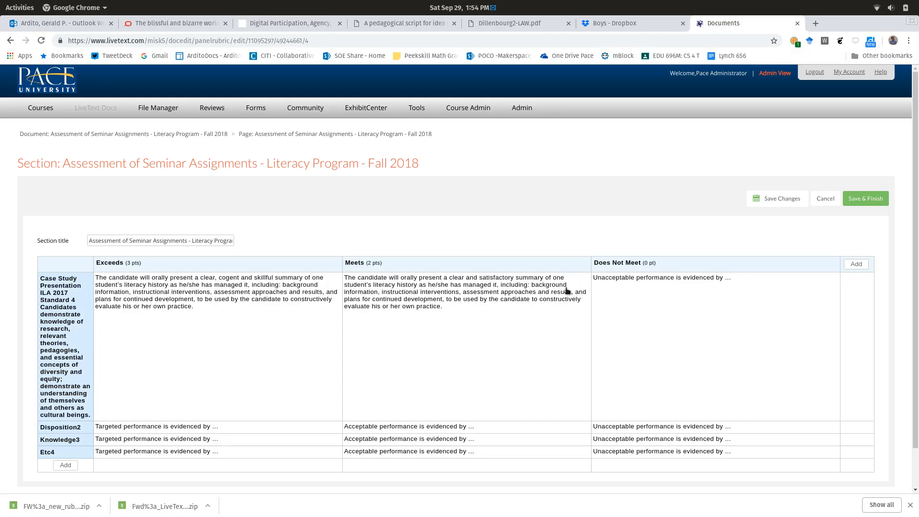
double_click(608, 285)
key("ctrl+a")
key("ctrl+v")
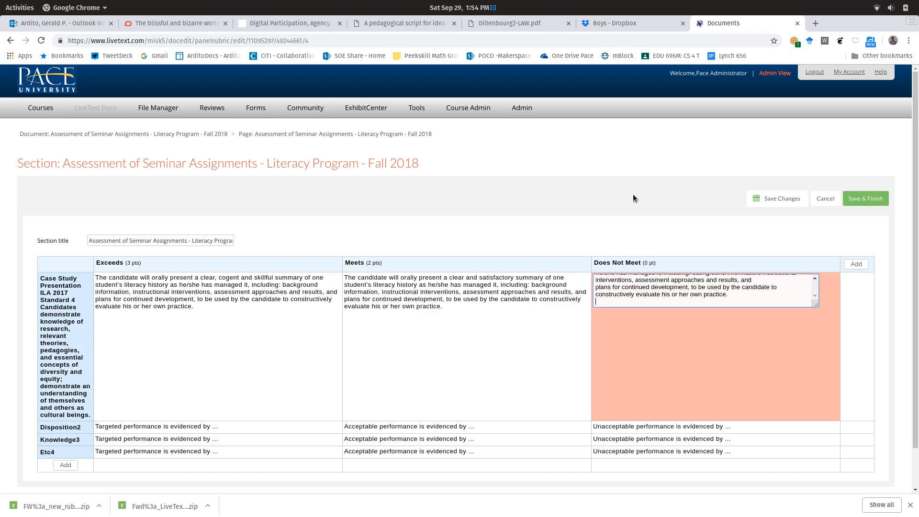
- Review the Case Study Presentation element's settings, then save the rubric section and finish editing it
scroll(633, 194, "down", 2)
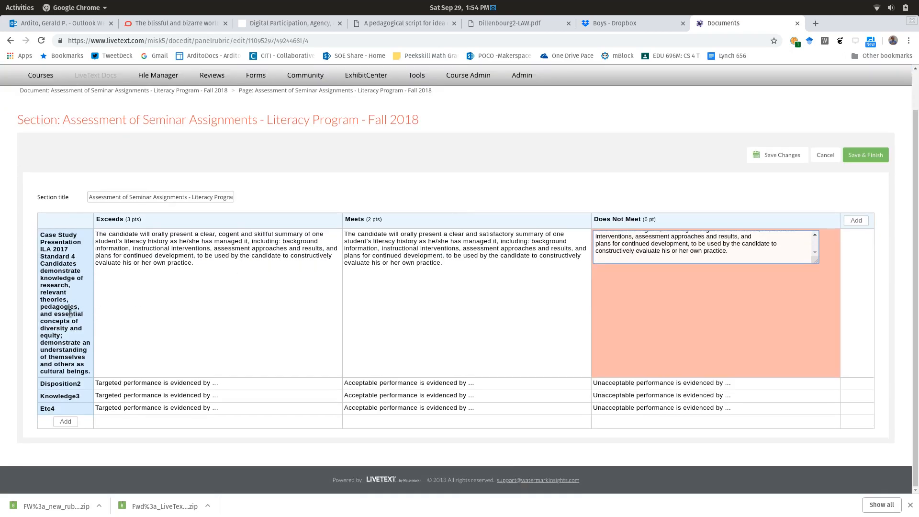
left_click(69, 248)
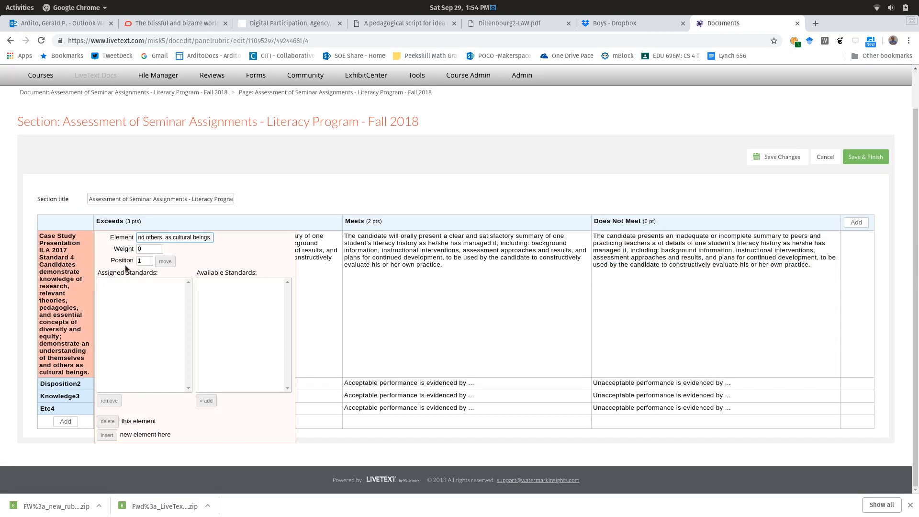
left_click(344, 183)
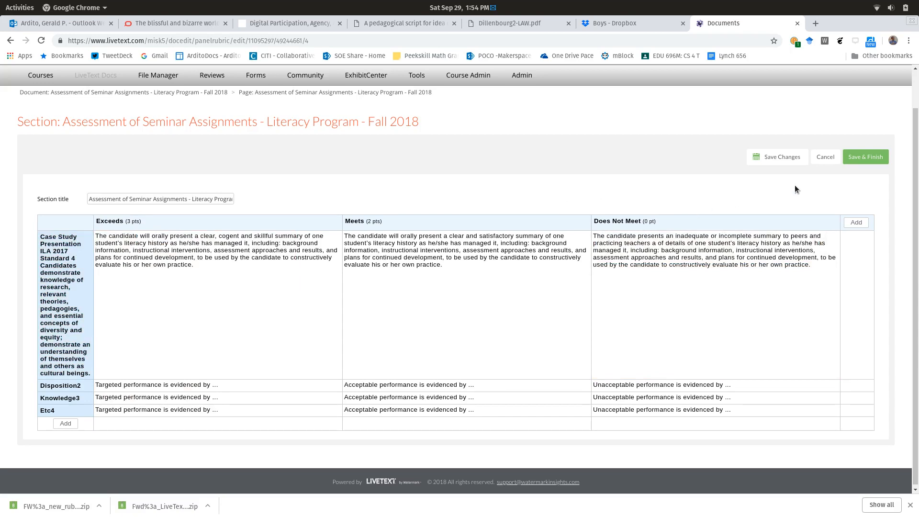
left_click(865, 157)
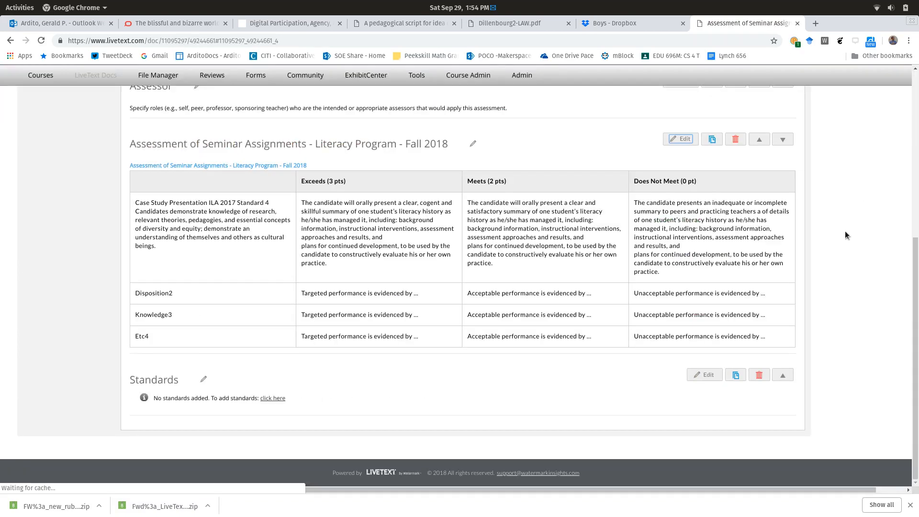
key("alt+Tab")
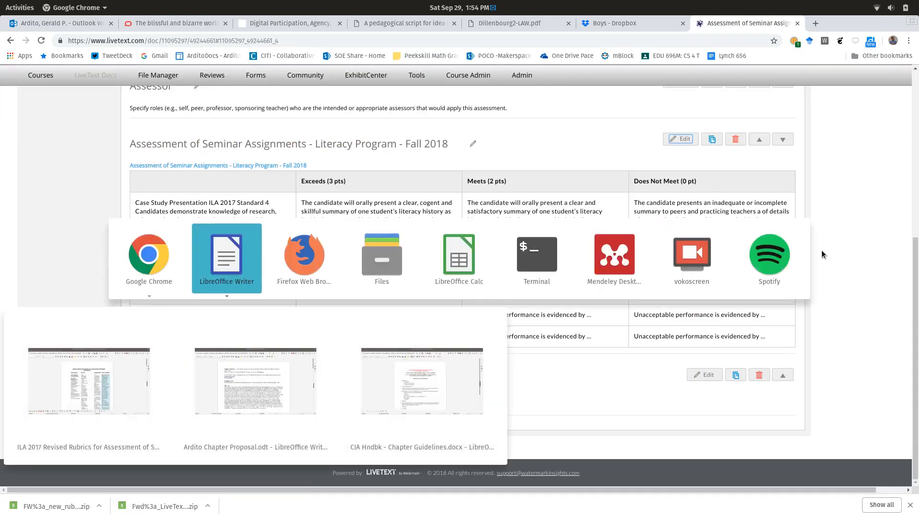
key("alt+Tab")
key("alt+Tab")
key("alt+Tab")
key("alt+Tab")
key("alt+Tab")
key("alt+Tab")
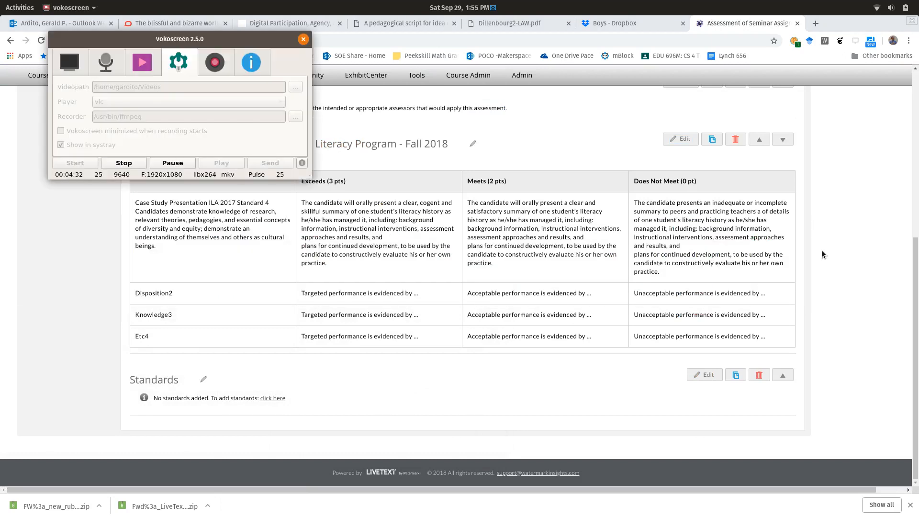